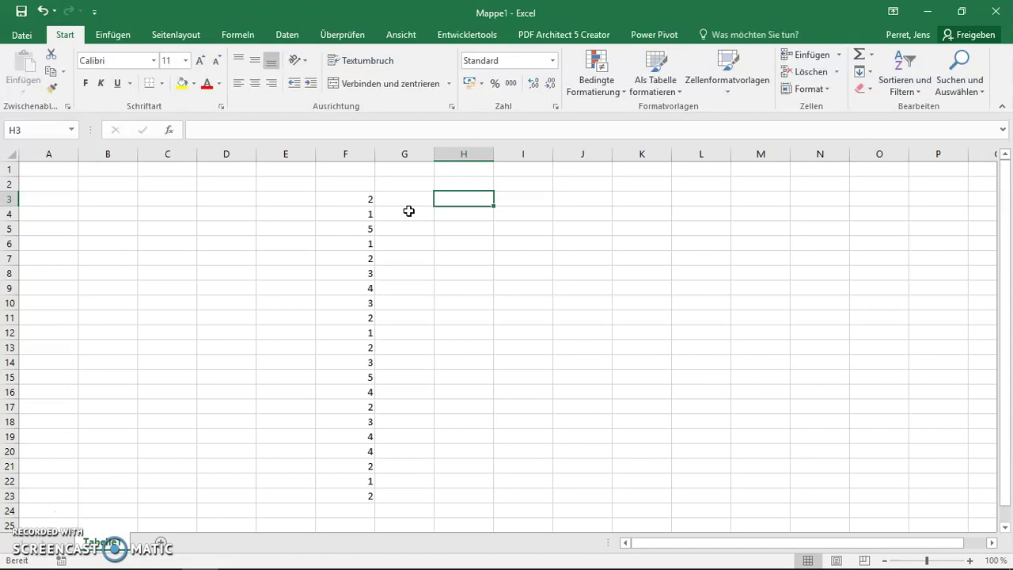
# Enter =SCHIEFE(F3:F23) in H3 so it shows the skewness 0,38240565.
pyautogui.write('=schie')
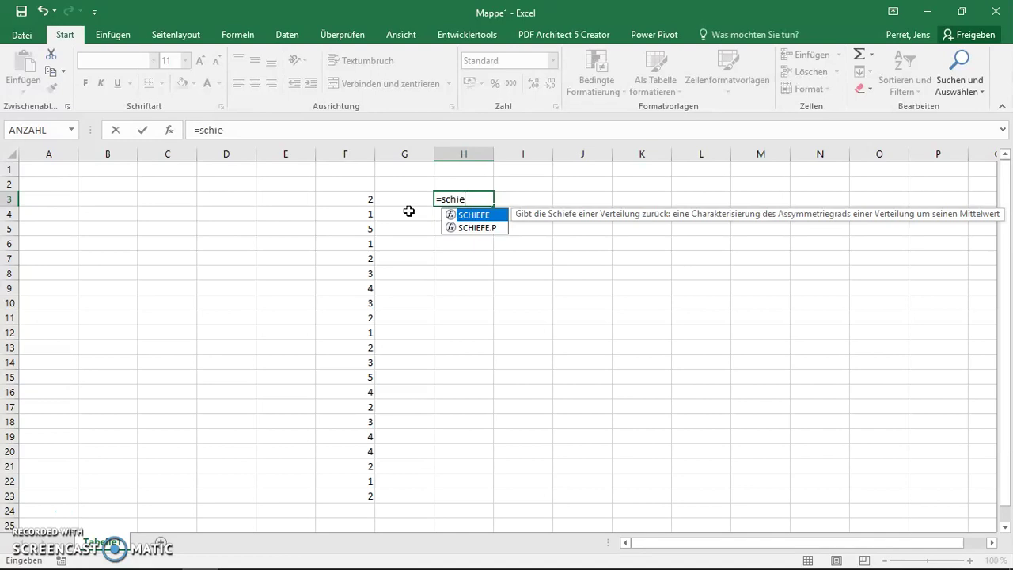
pyautogui.write('fe')
pyautogui.write('(')
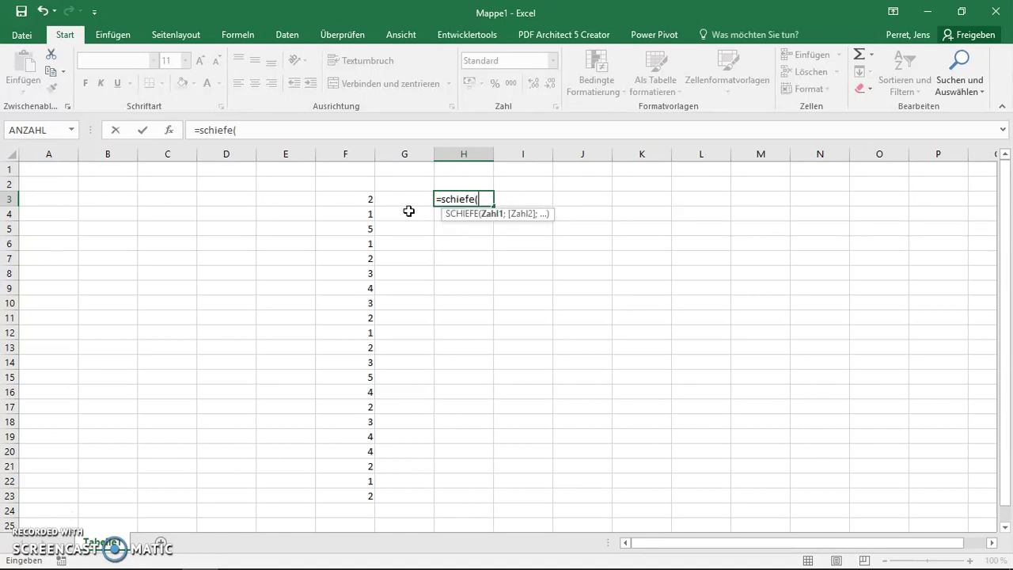
pyautogui.click(349, 201)
pyautogui.moveTo(349, 201); pyautogui.dragTo(339, 498)
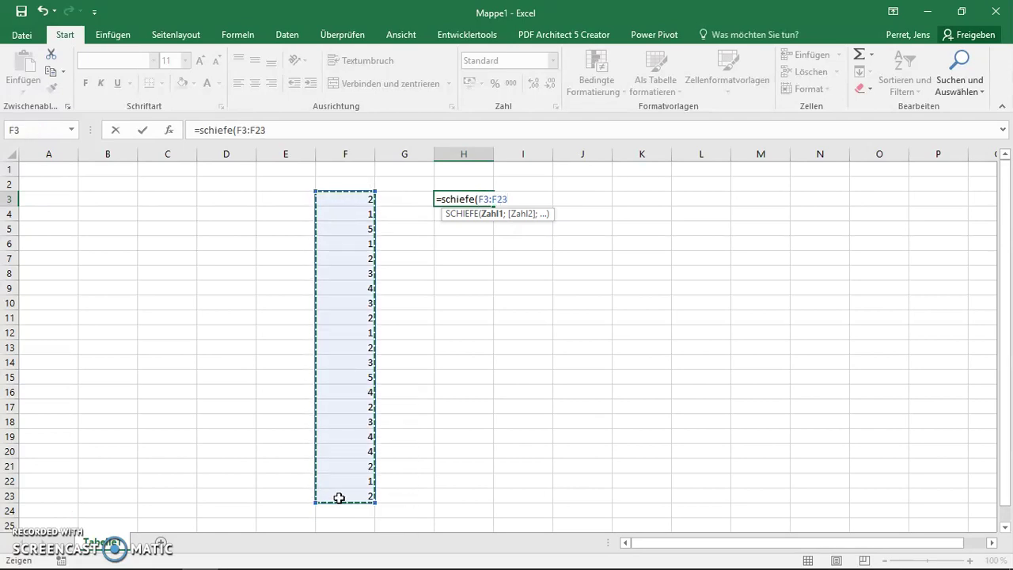
pyautogui.press('Return')
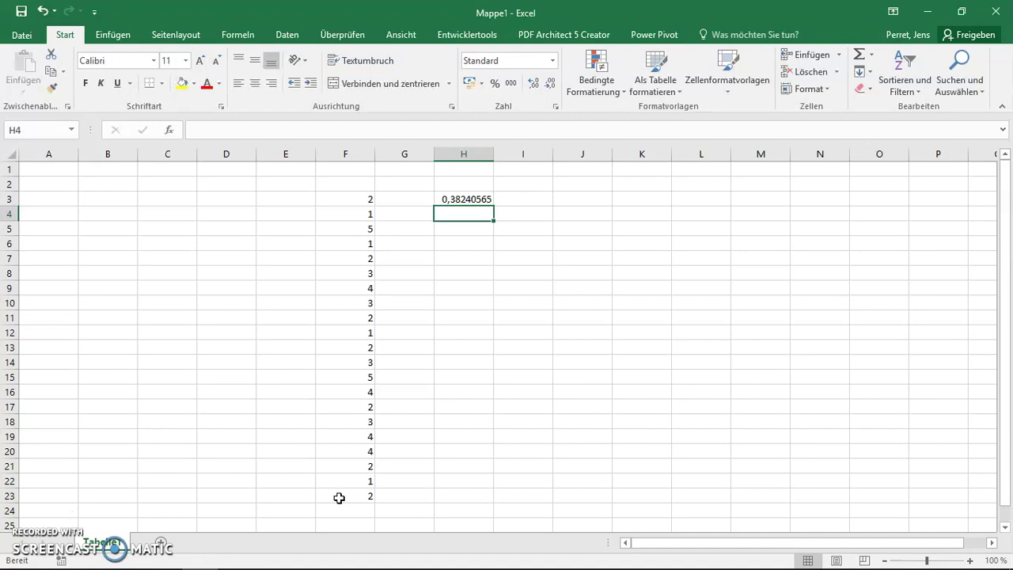
pyautogui.press('Right')
pyautogui.press('Right')
# Begin a KURT formula by typing =kurt in cell J3.
pyautogui.press('Up')
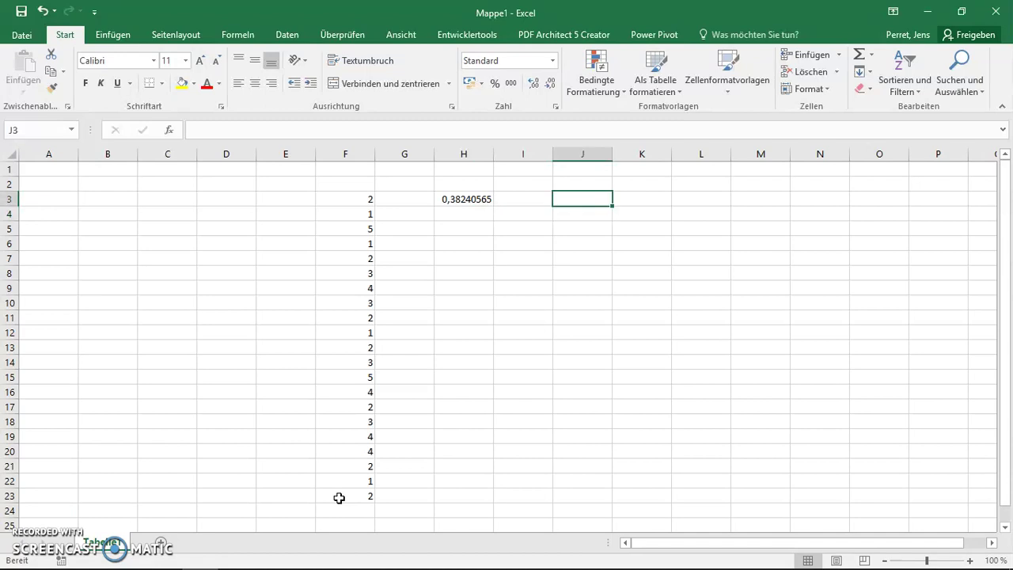
pyautogui.write('=ku')
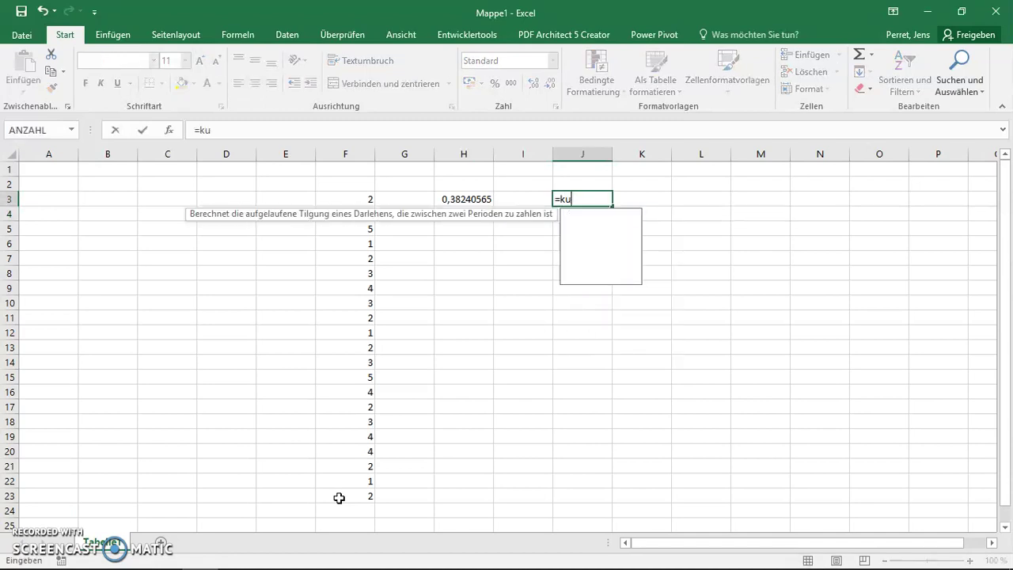
pyautogui.write('rt')
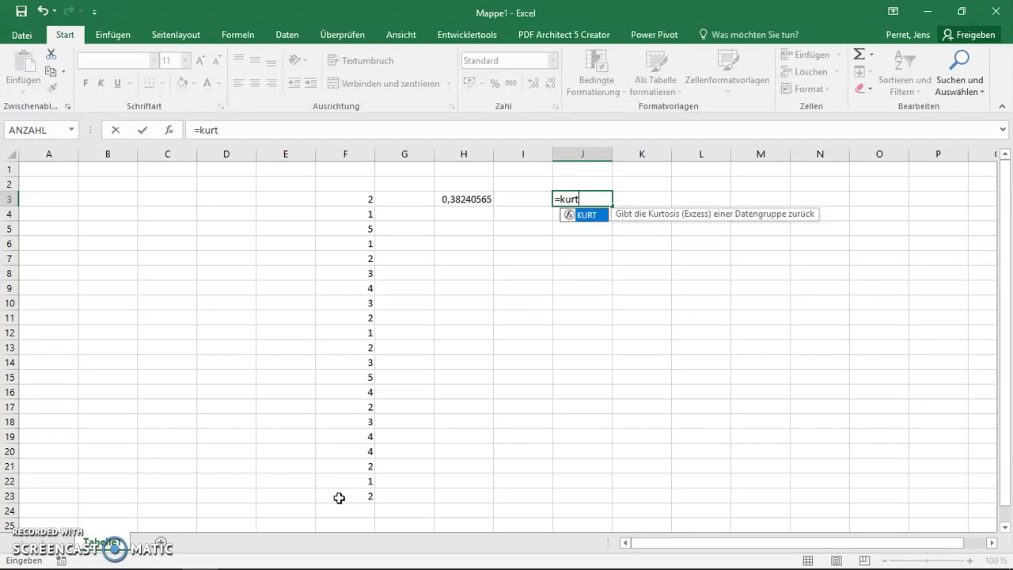
# Finish the KURT formula over the column F values so J3 shows -0,87003222.
pyautogui.write('(')
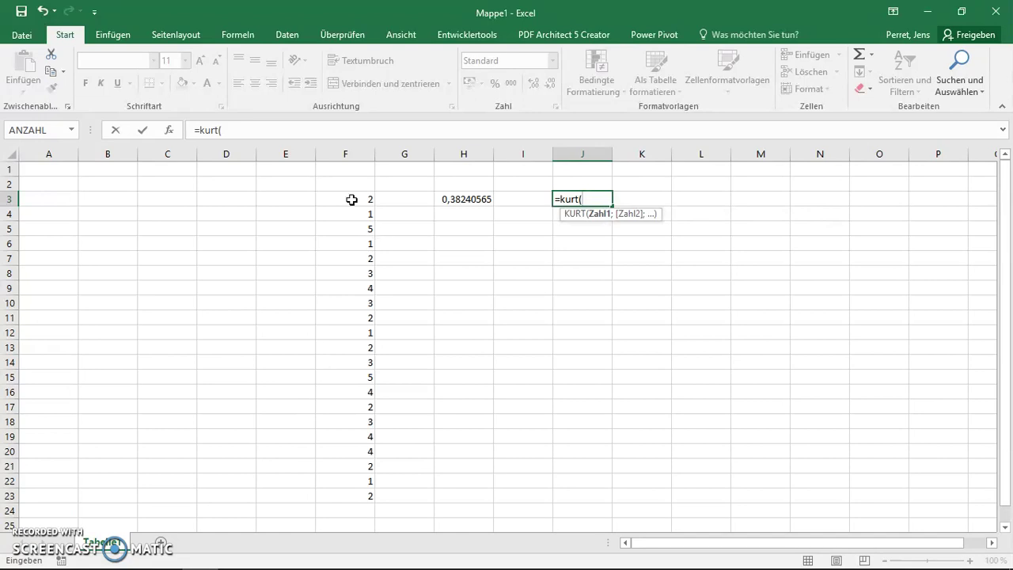
pyautogui.moveTo(351, 199)
pyautogui.mouseDown()
pyautogui.moveTo(376, 494)
pyautogui.moveTo(367, 497)
pyautogui.mouseUp()
pyautogui.press('Return')
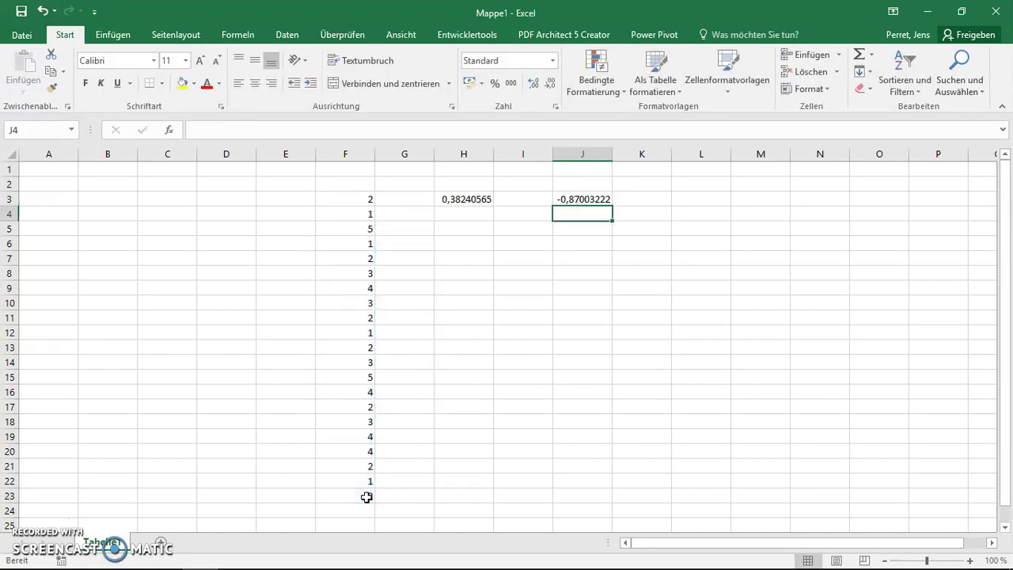